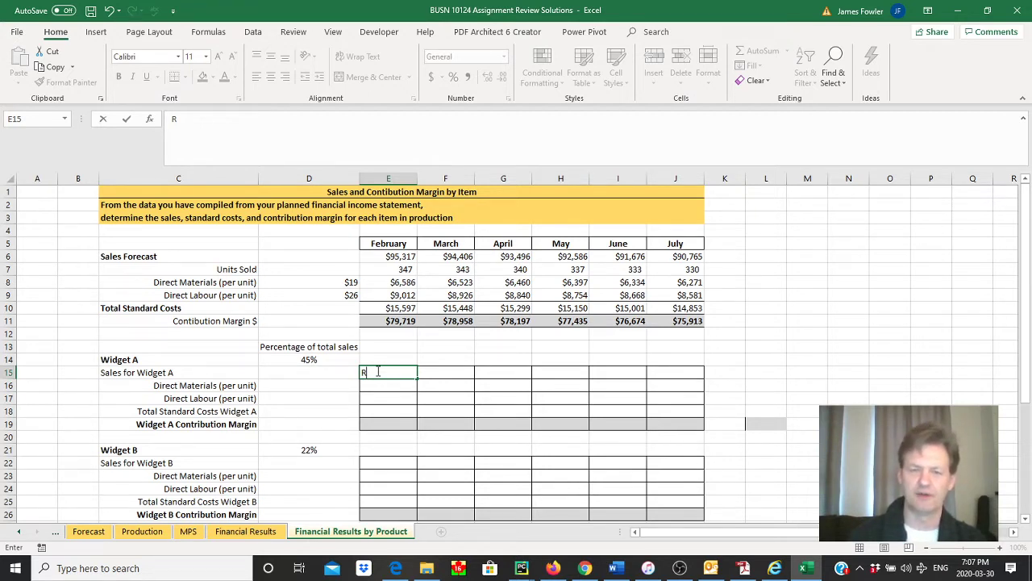
Clear the stray 'R' from Widget A's February sales cell E15
{"action": "key", "text": "BackSpace"}
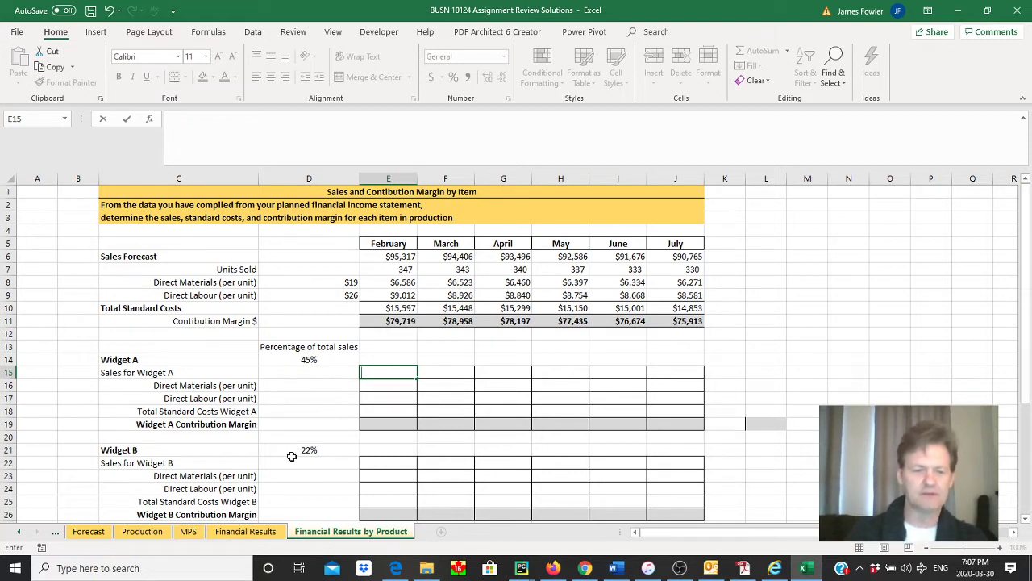
Switch to the Financial Results by Product sheet
{"action": "left_click", "coordinate": [273, 531]}
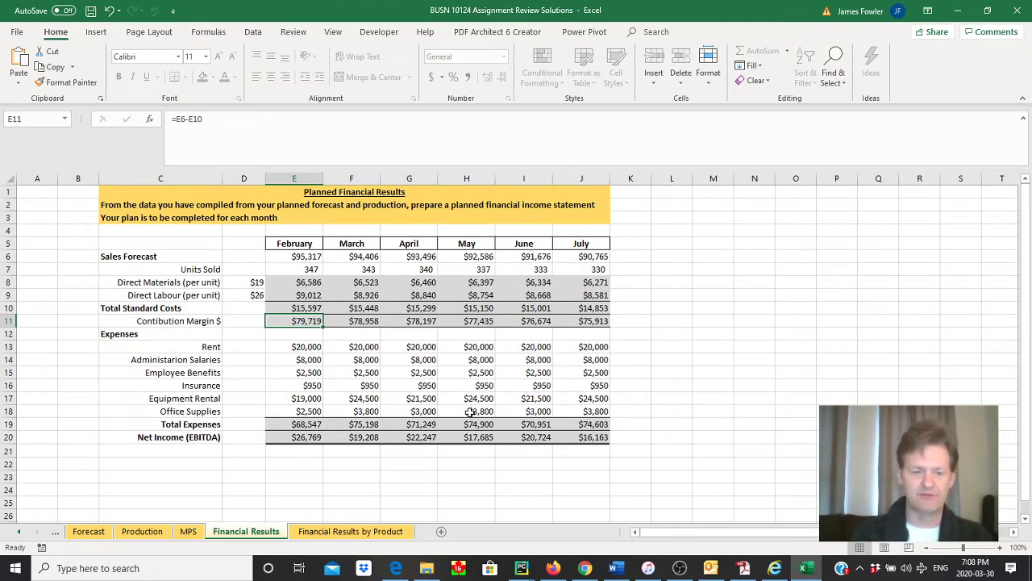
Enter =E6*$D$14 in E15 so Widget A's February sales show $42,892
{"action": "left_click", "coordinate": [362, 533]}
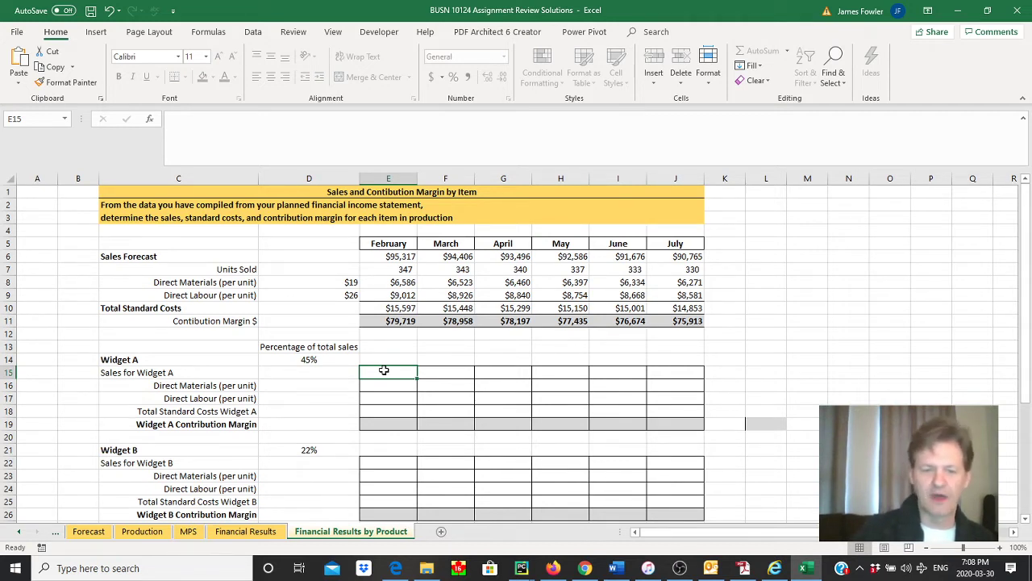
{"action": "type", "text": "="}
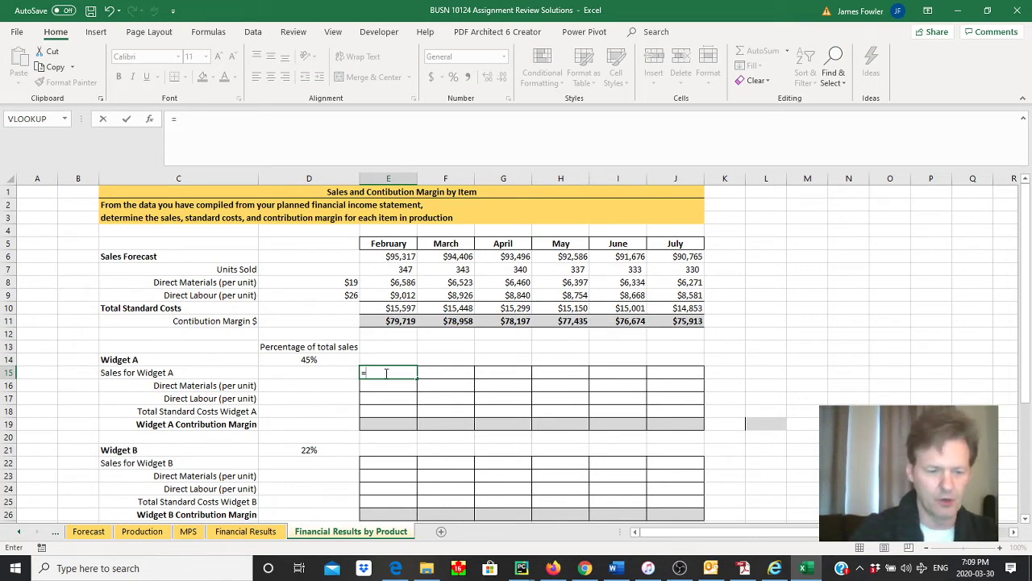
{"action": "type", "text": "E"}
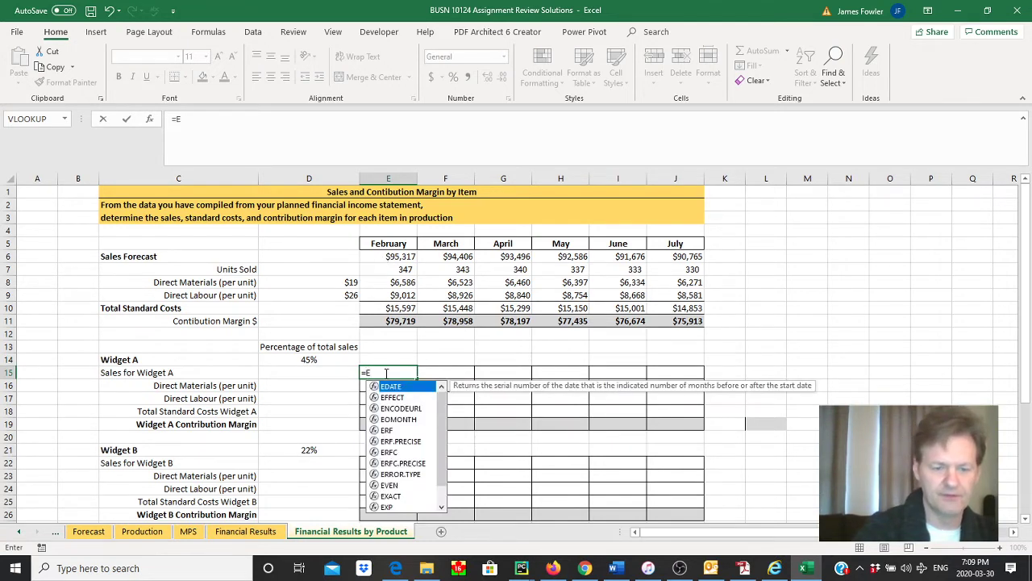
{"action": "type", "text": "6*"}
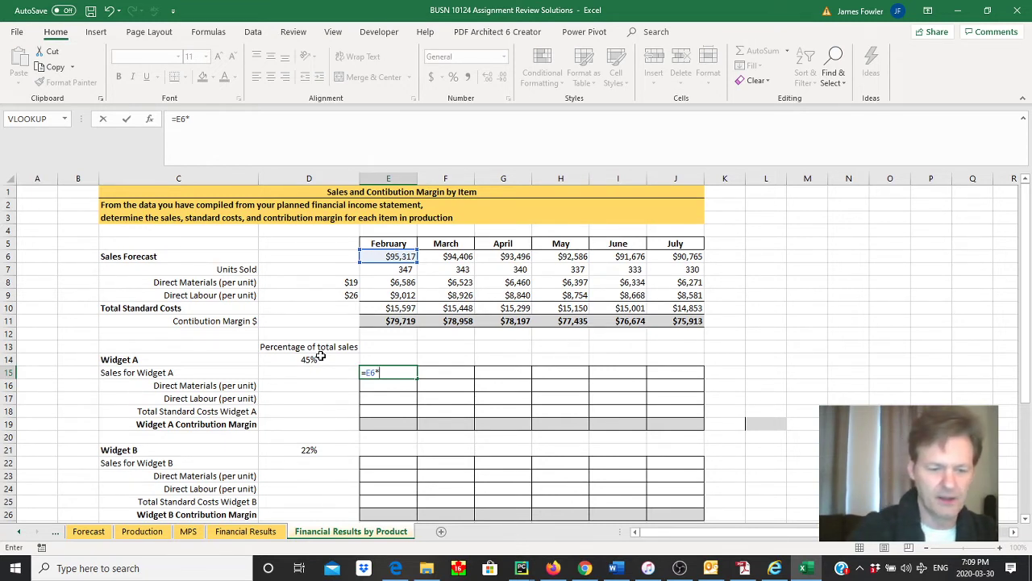
{"action": "type", "text": "$D$"}
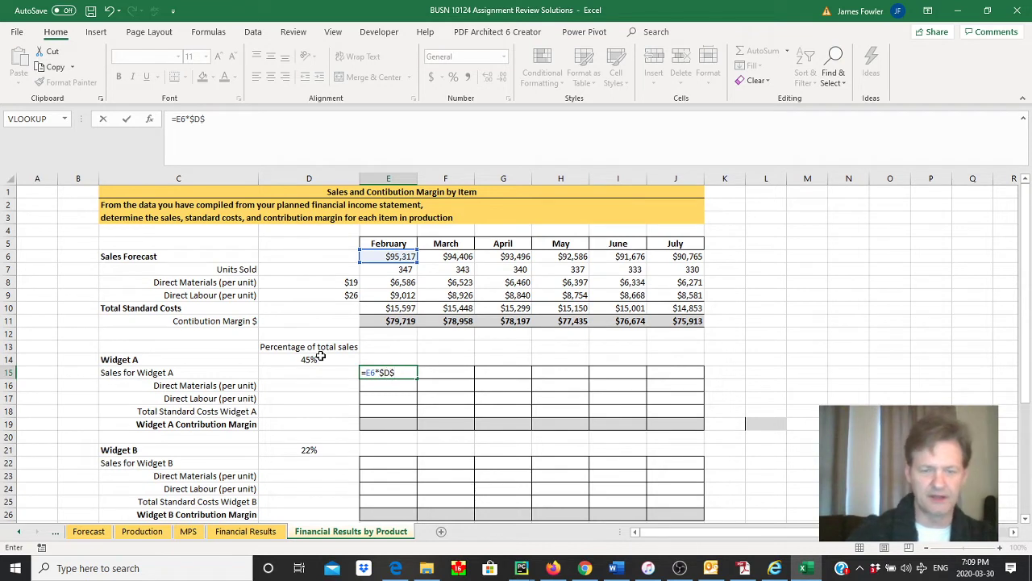
{"action": "type", "text": "4"}
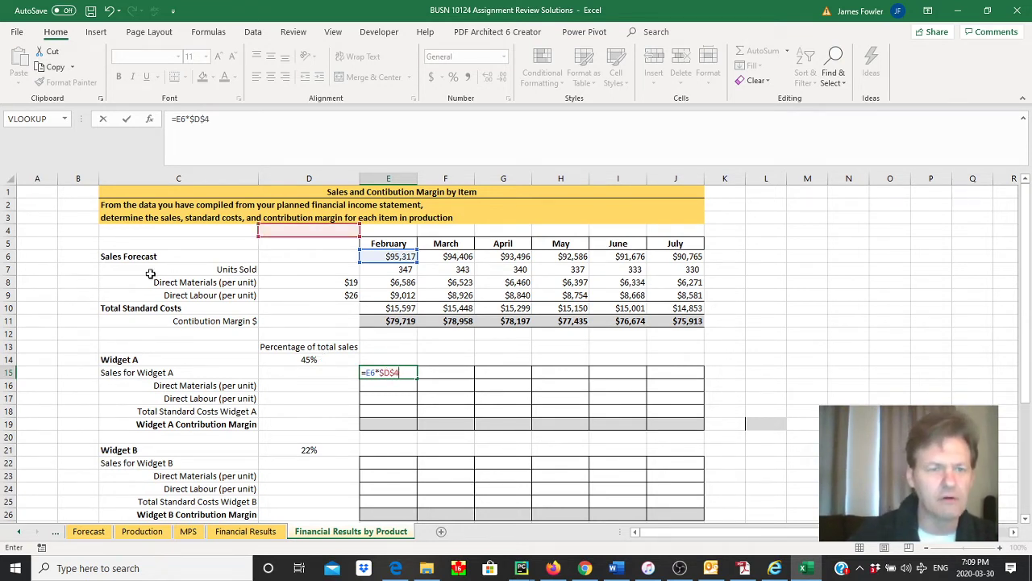
{"action": "left_click", "coordinate": [233, 127]}
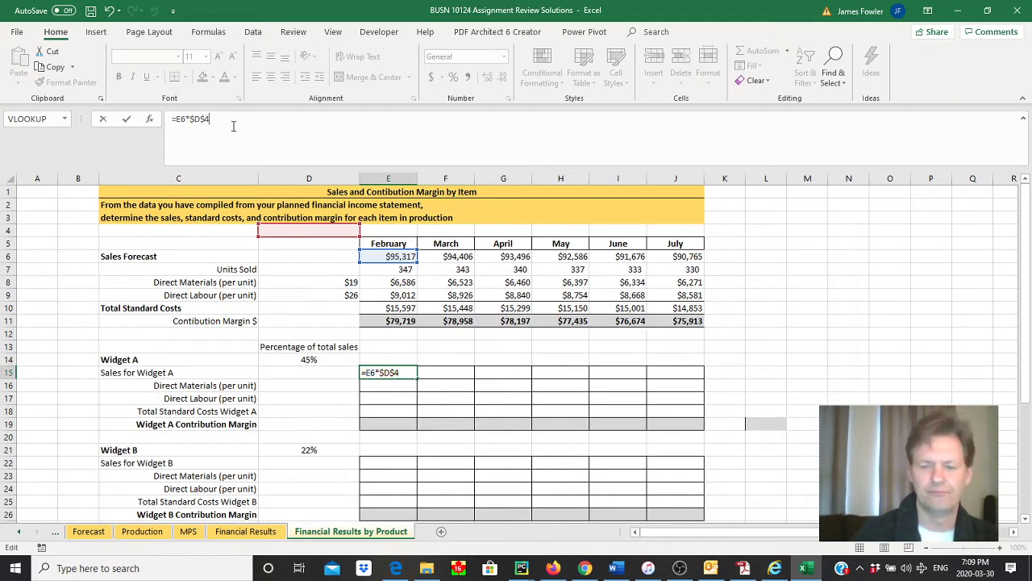
{"action": "key", "text": "BackSpace"}
{"action": "type", "text": "14"}
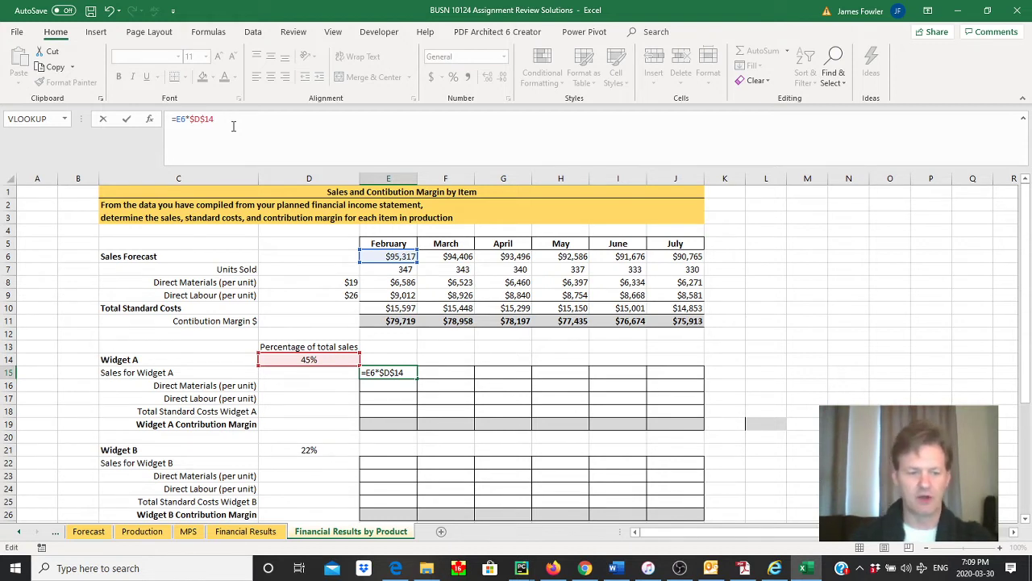
{"action": "key", "text": "Tab"}
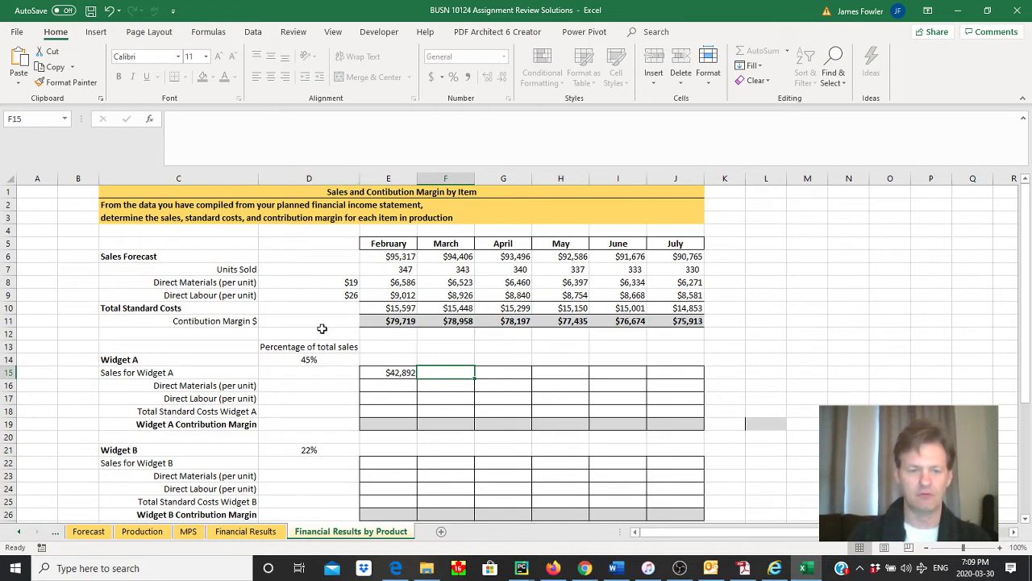
{"action": "left_click", "coordinate": [375, 373]}
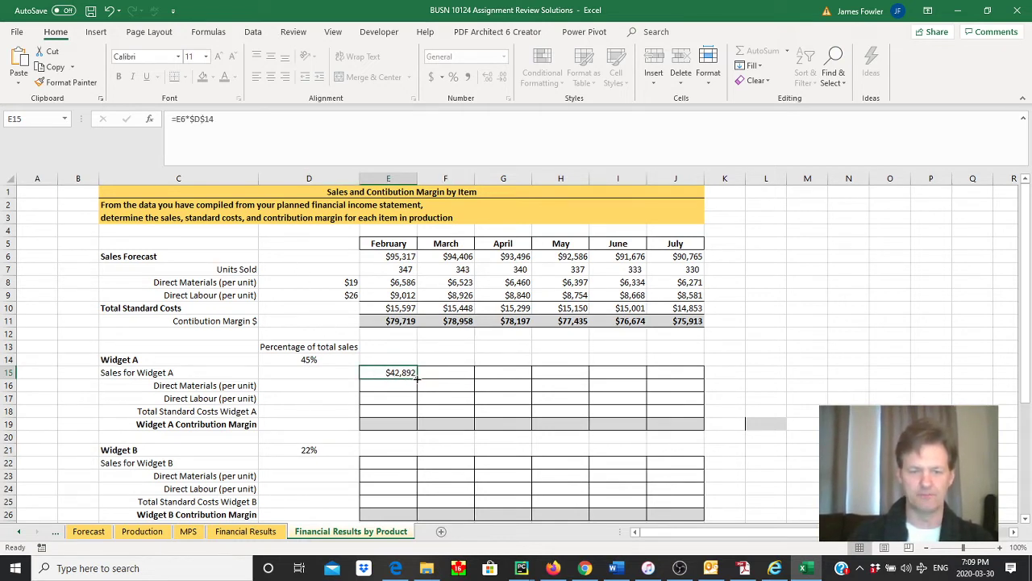
Fill Widget A's sales formula from E15 across to July (J15), ending at $40,844
{"action": "left_click_drag", "start_coordinate": [417, 379], "coordinate": [685, 385]}
{"action": "left_click", "coordinate": [683, 372]}
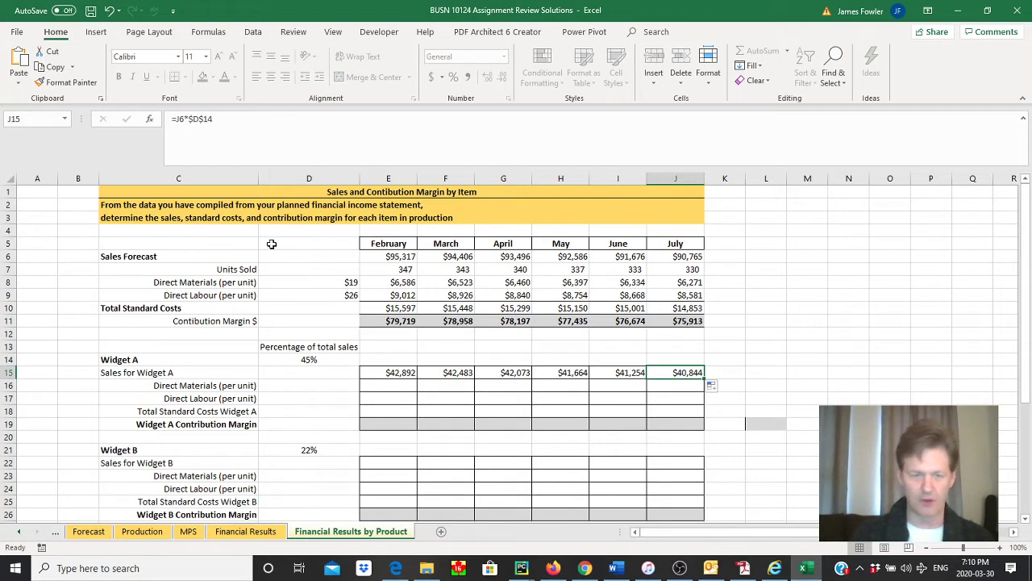
{"action": "left_click", "coordinate": [379, 385]}
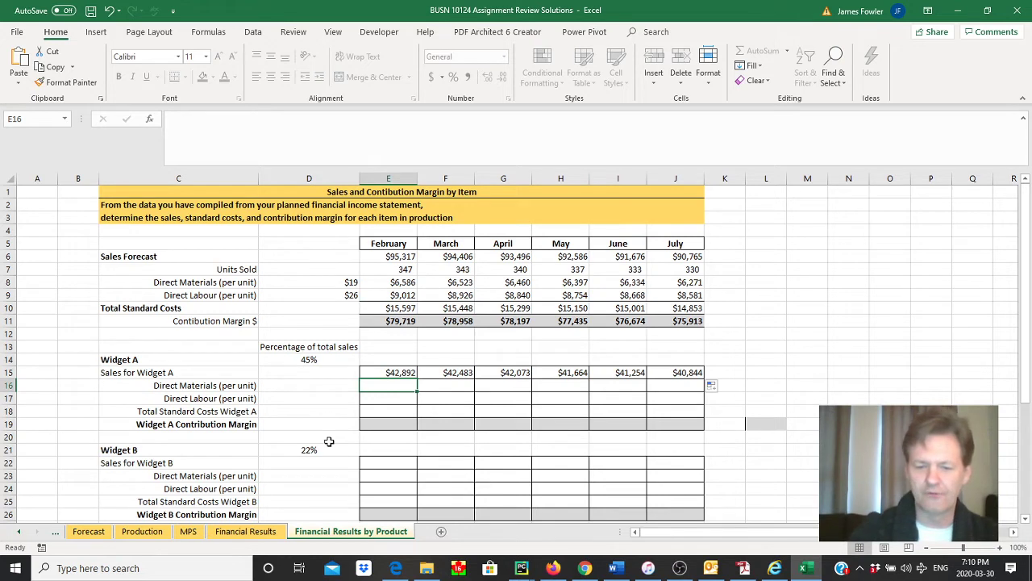
Enter =E8*$D$14 in E16 and fill it to July ($2,963.48 down to $2,821.98)
{"action": "type", "text": "=E"}
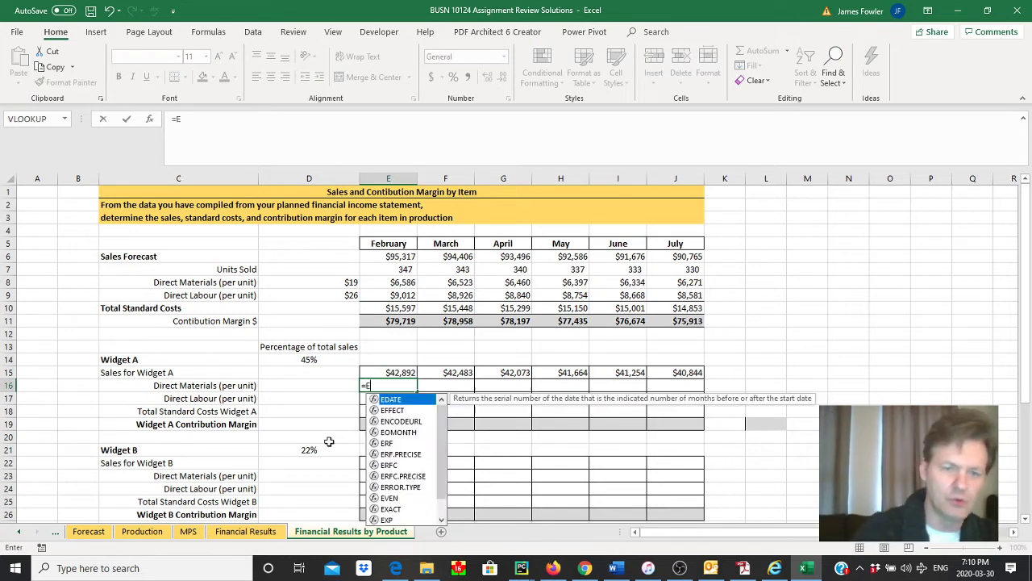
{"action": "type", "text": "8"}
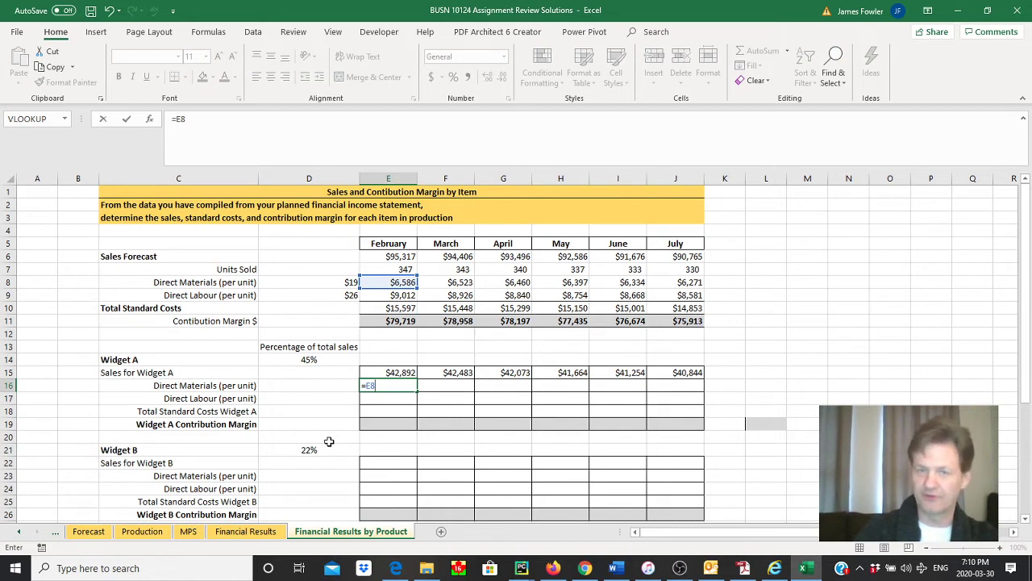
{"action": "type", "text": "*"}
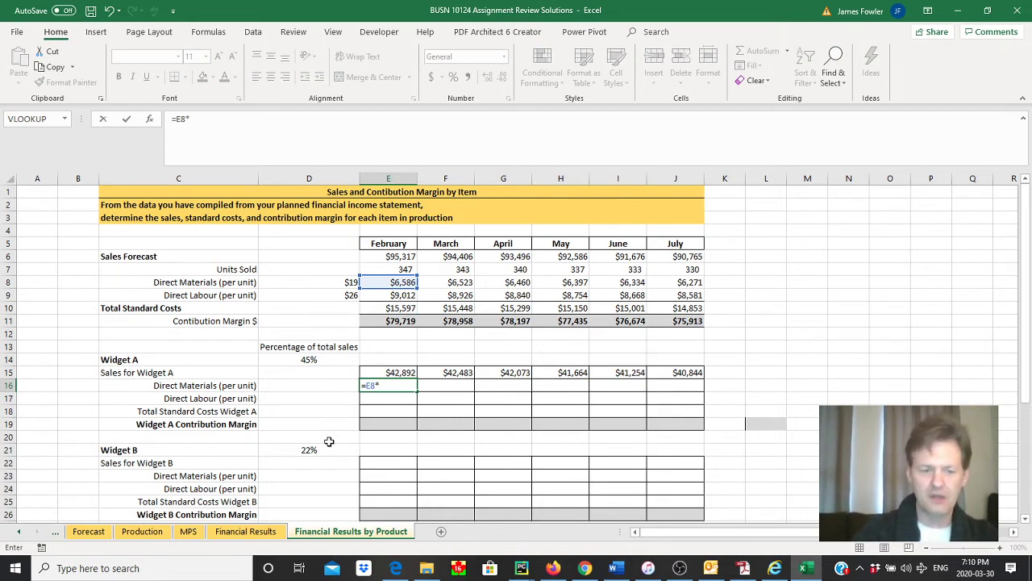
{"action": "type", "text": "$D$14"}
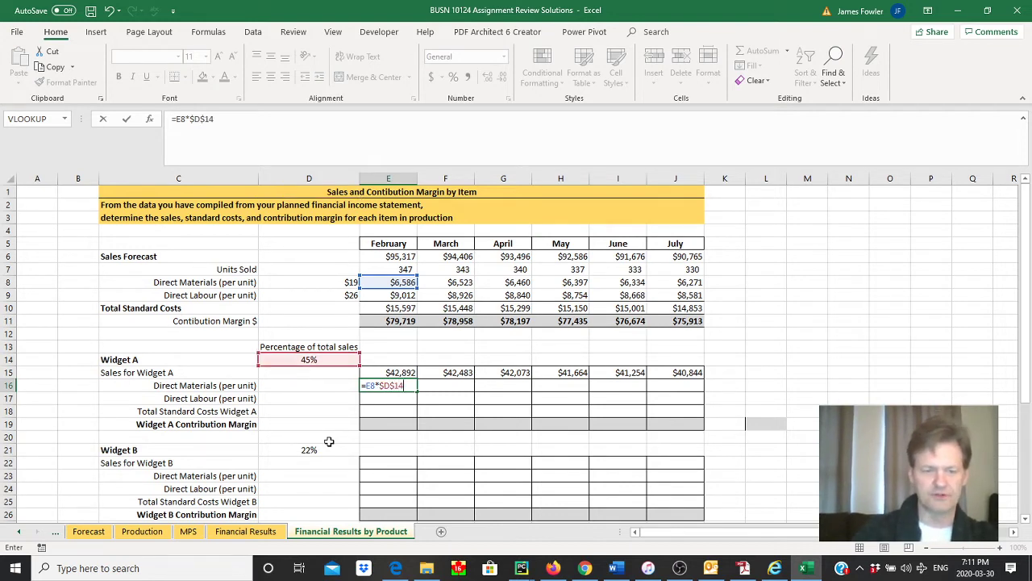
{"action": "key", "text": "Tab"}
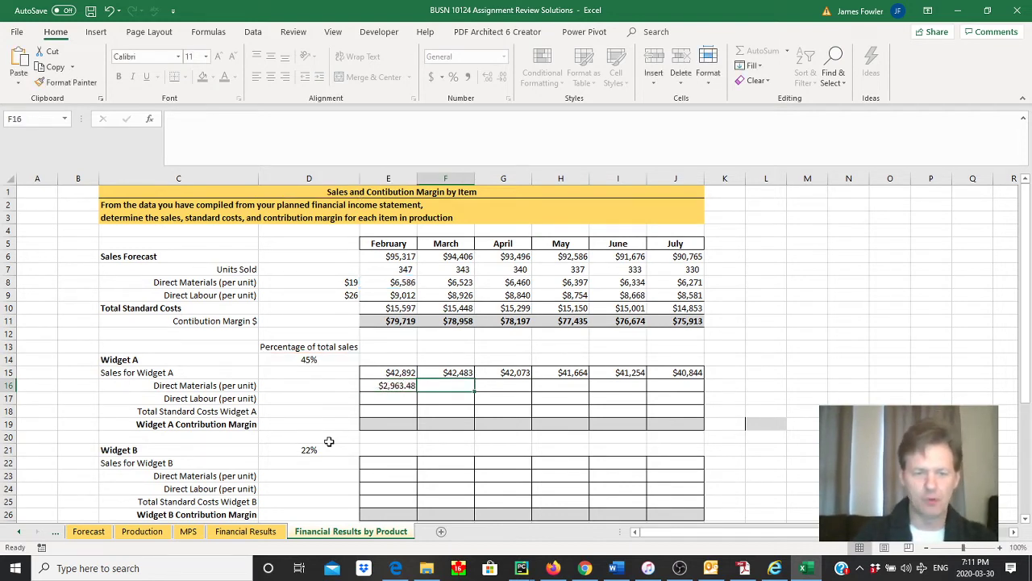
{"action": "left_click", "coordinate": [399, 385]}
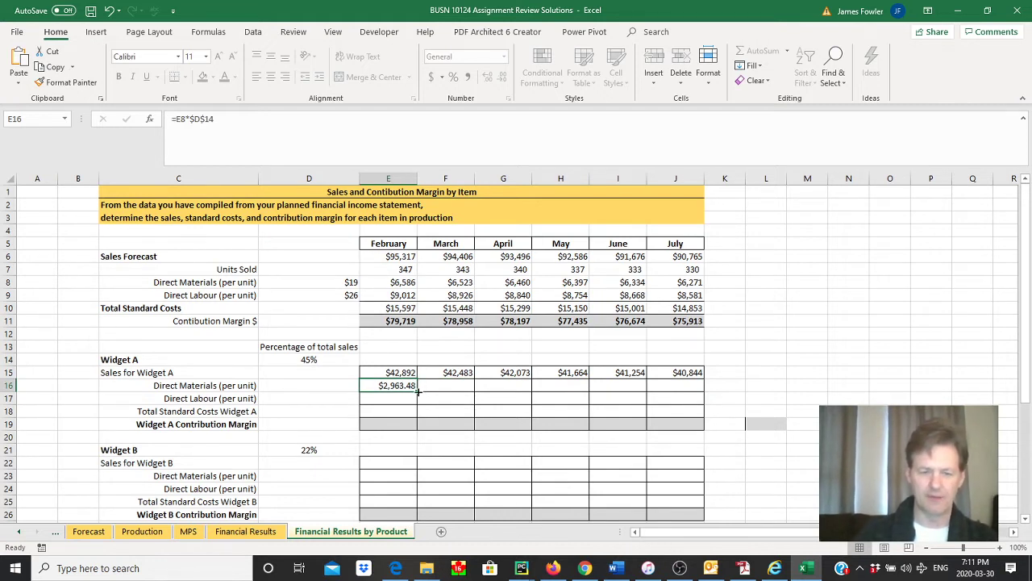
{"action": "left_click_drag", "start_coordinate": [418, 387], "coordinate": [691, 395]}
{"action": "left_click", "coordinate": [689, 386]}
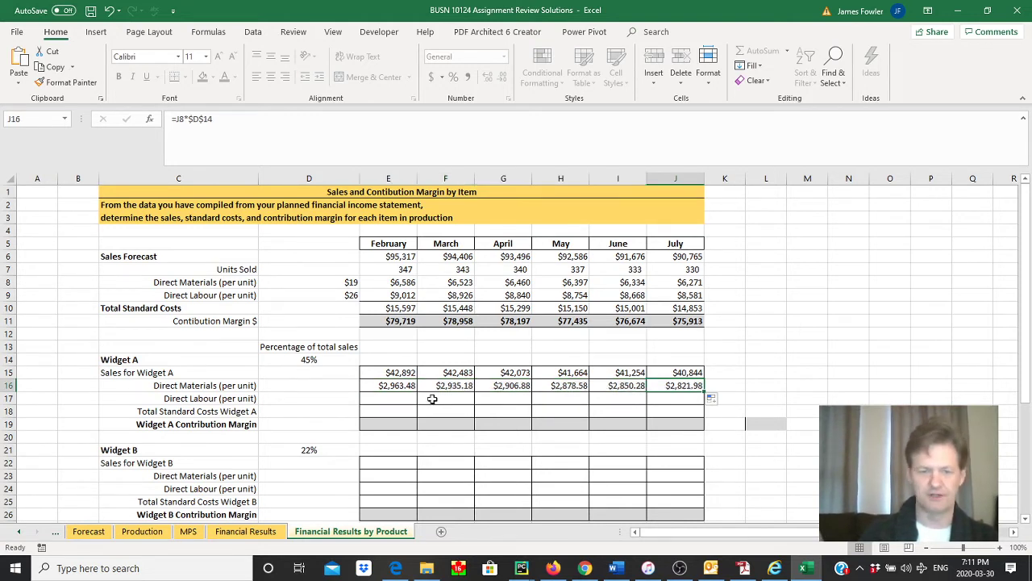
Enter =E9*$D$14 in E17 and fill it to July ($4,055.29 down to $3,861.65)
{"action": "left_click", "coordinate": [388, 397]}
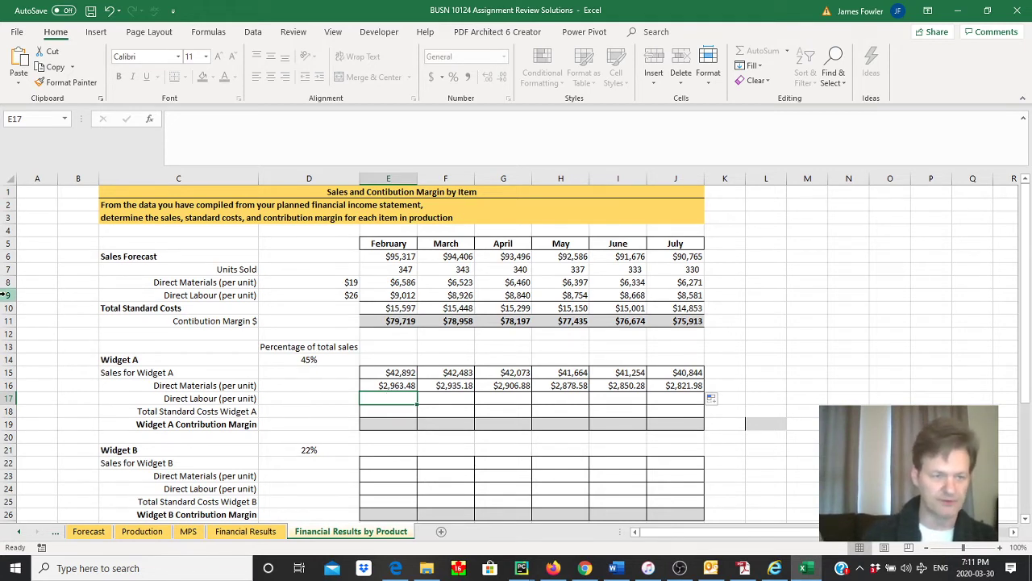
{"action": "type", "text": "=E"}
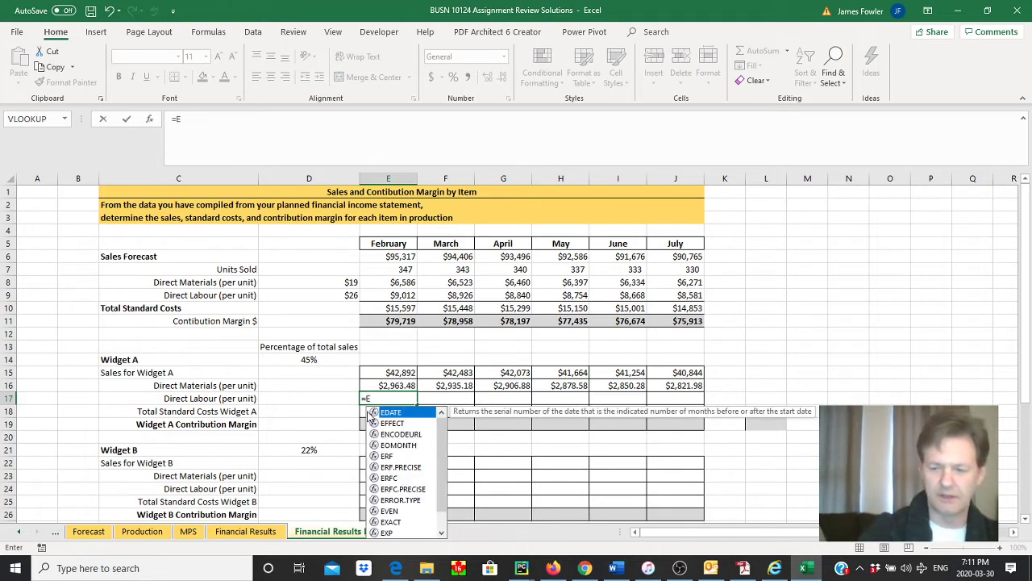
{"action": "type", "text": "9*$D"}
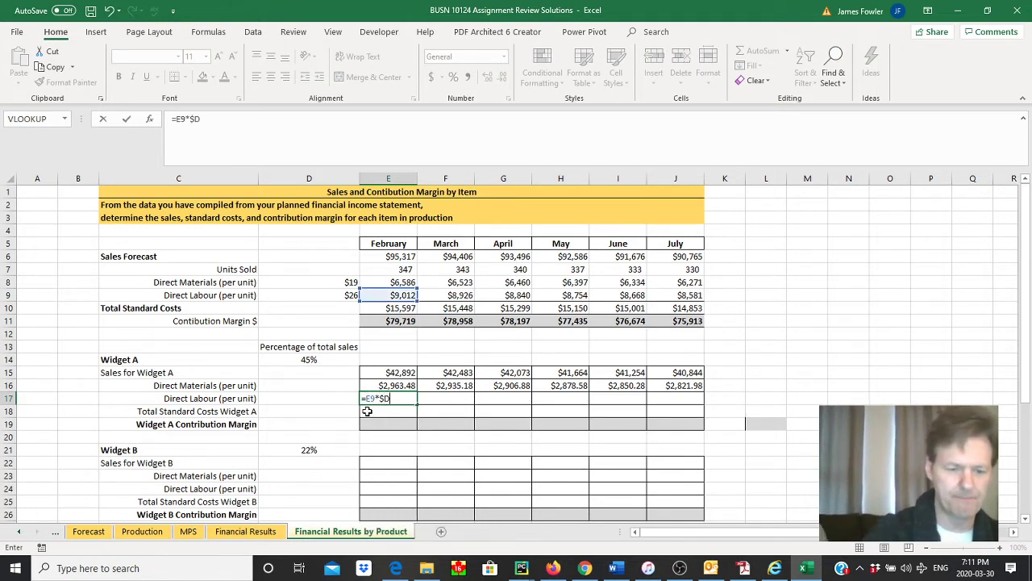
{"action": "type", "text": "$1"}
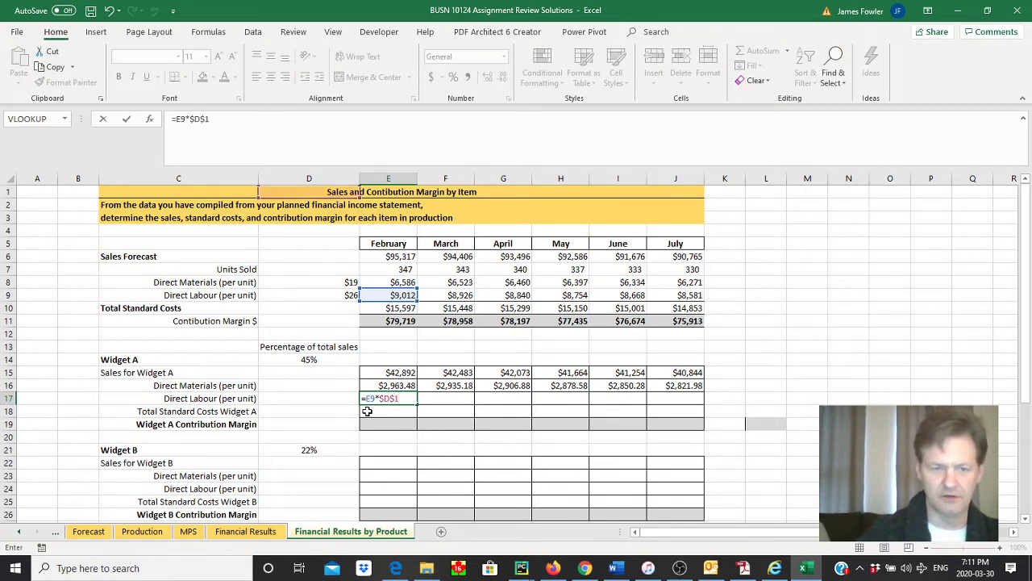
{"action": "type", "text": "4"}
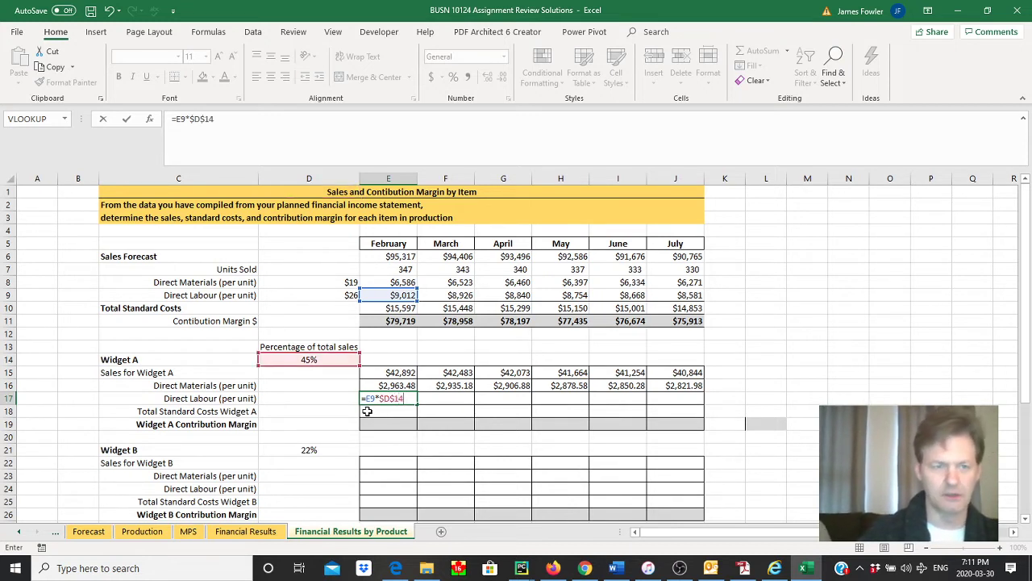
{"action": "key", "text": "Tab"}
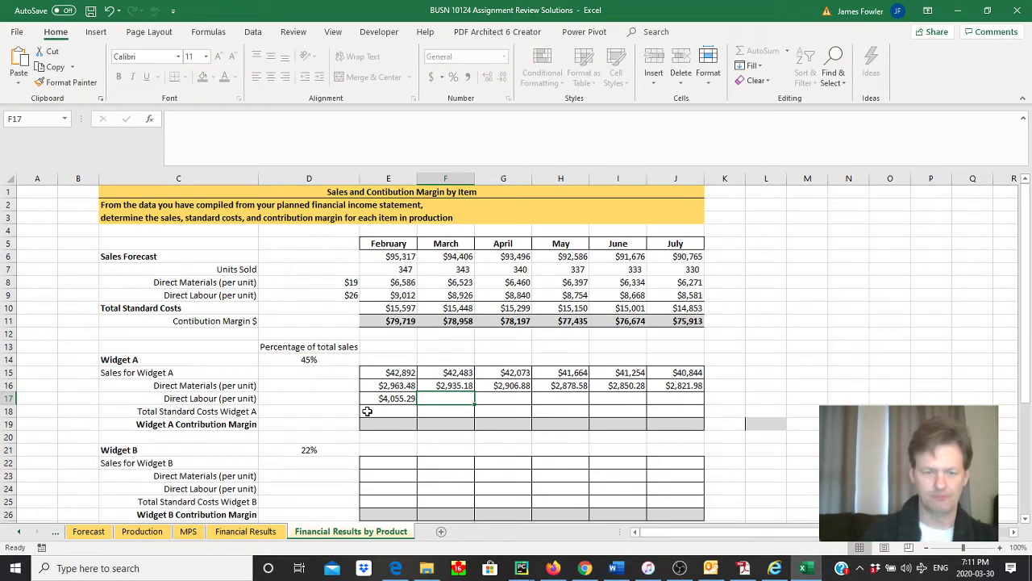
{"action": "left_click", "coordinate": [381, 400]}
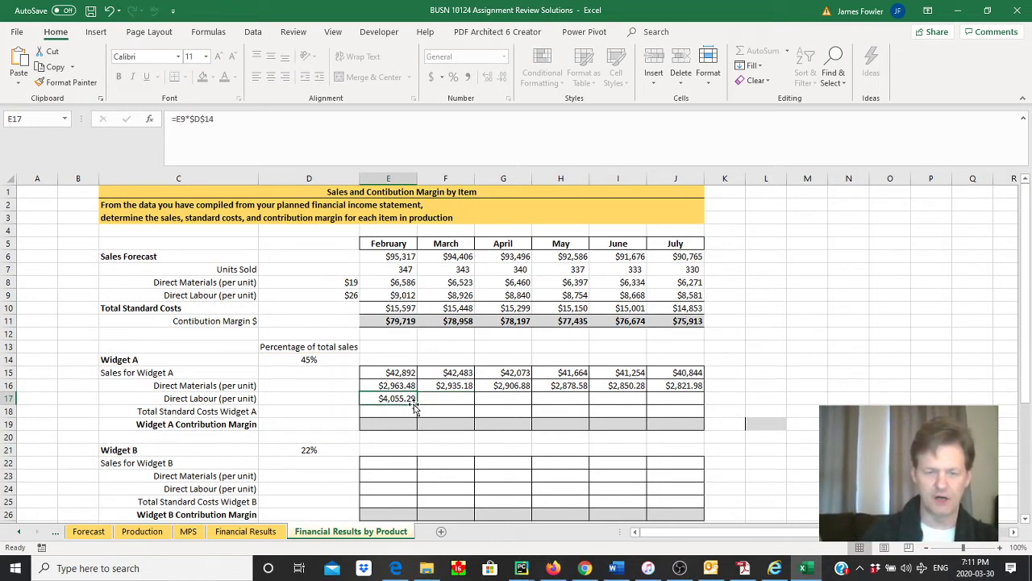
{"action": "left_click_drag", "start_coordinate": [416, 405], "coordinate": [686, 397]}
{"action": "left_click", "coordinate": [687, 398]}
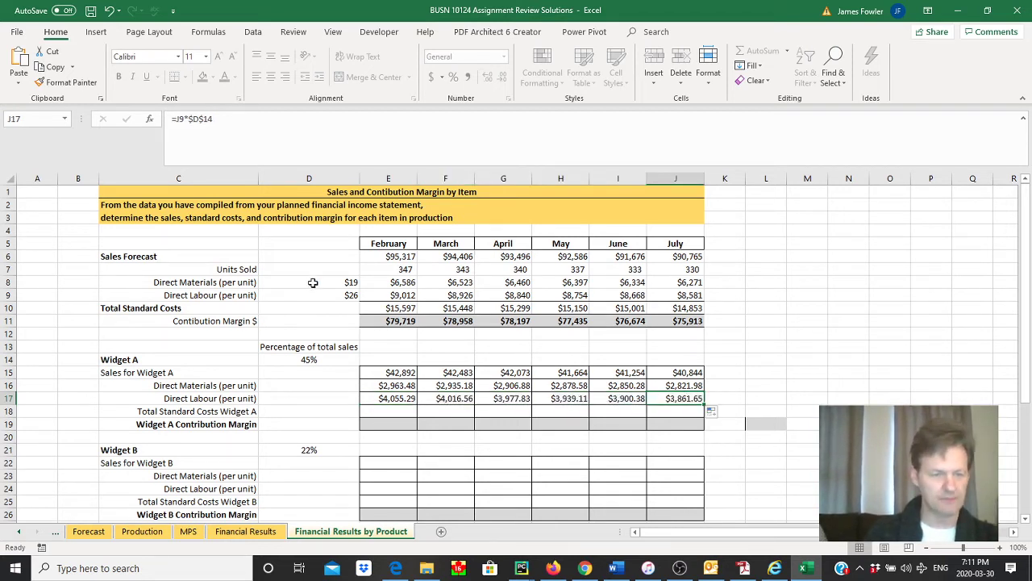
Enter =E16+E17 in E18 and fill it to July ($7,019 down to $6,684)
{"action": "left_click", "coordinate": [385, 410]}
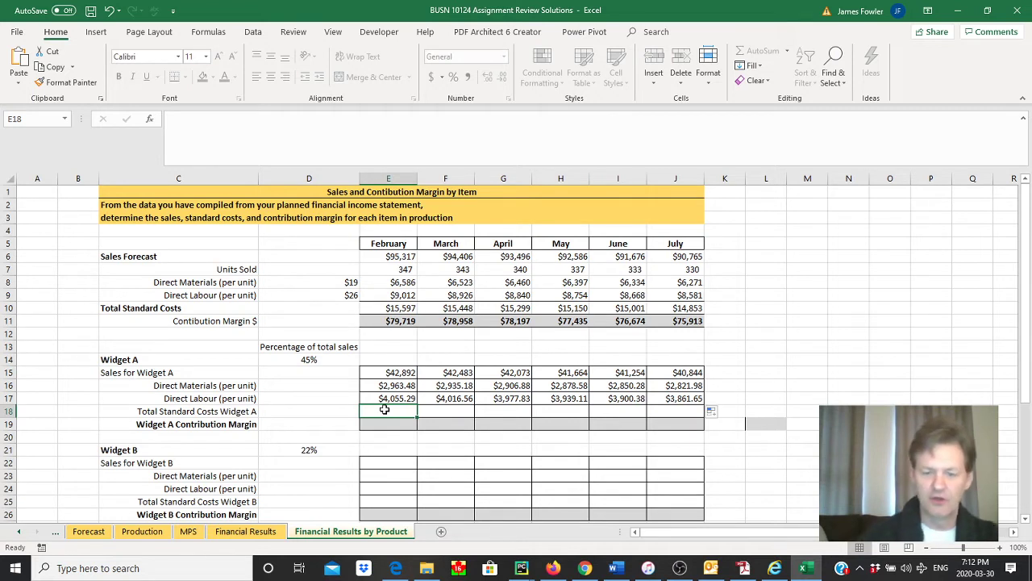
{"action": "type", "text": "="}
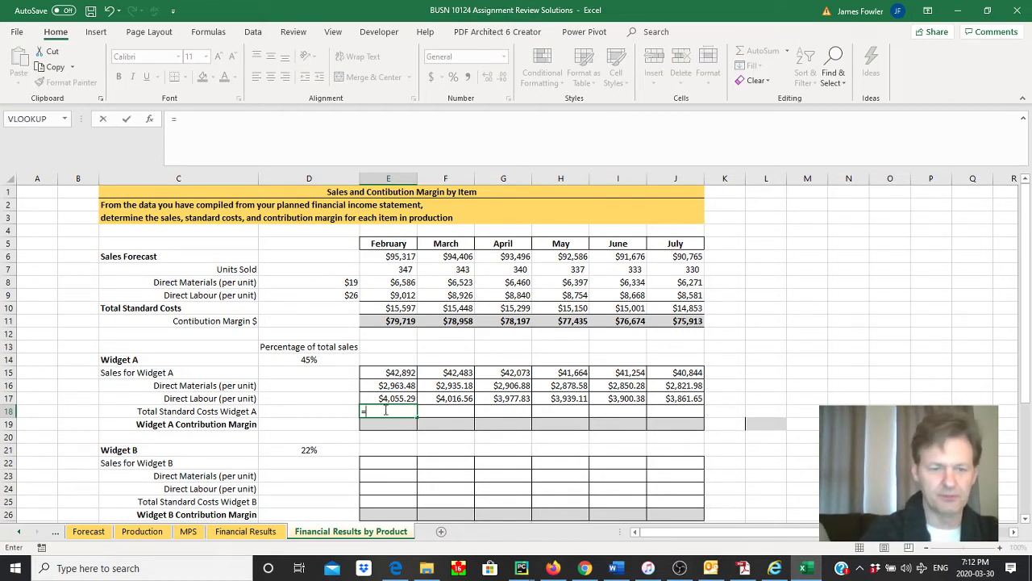
{"action": "type", "text": "E1"}
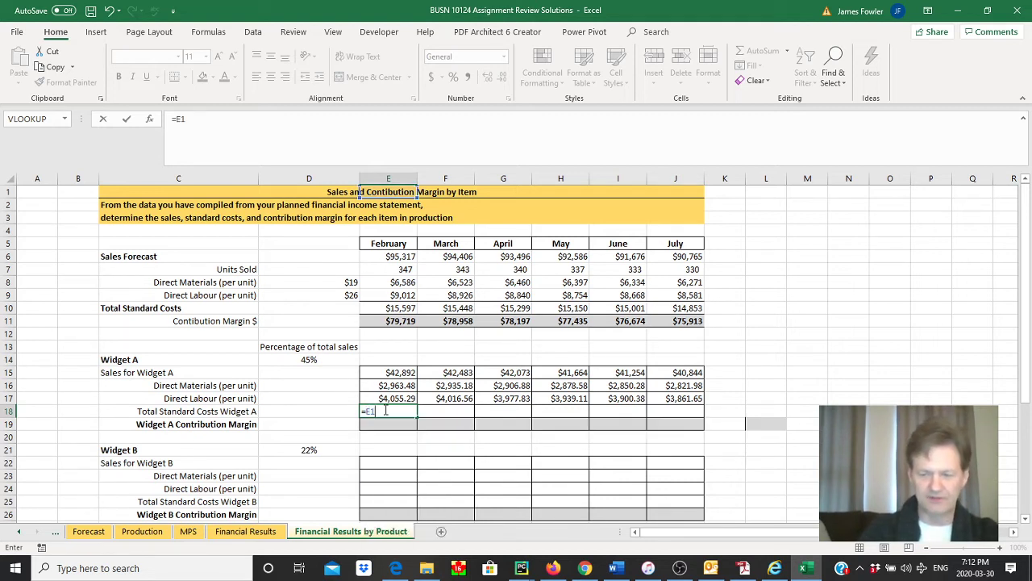
{"action": "type", "text": "6+E17"}
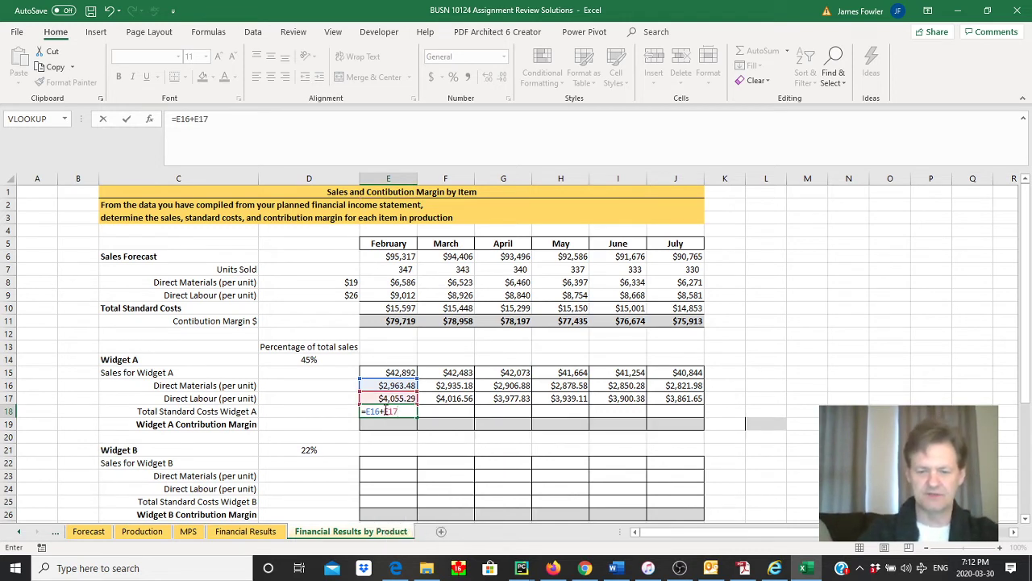
{"action": "key", "text": "Return"}
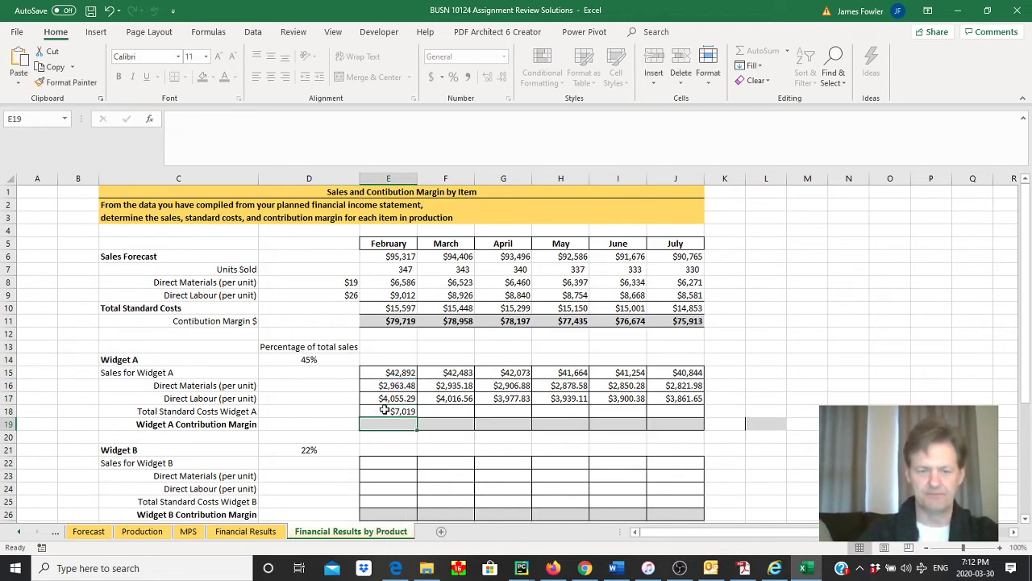
{"action": "left_click", "coordinate": [385, 410]}
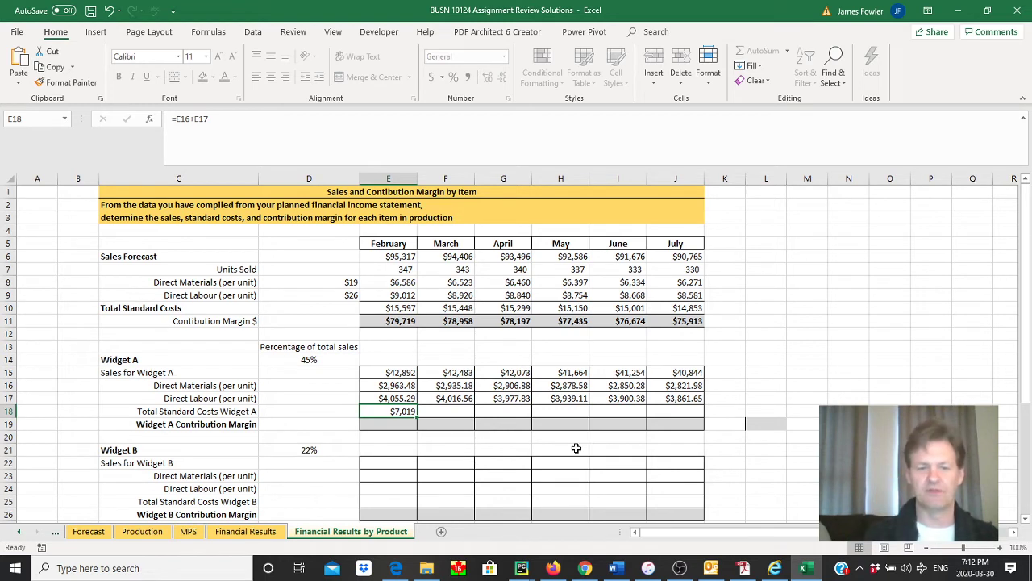
{"action": "left_click_drag", "start_coordinate": [418, 417], "coordinate": [685, 398]}
{"action": "left_click", "coordinate": [404, 424]}
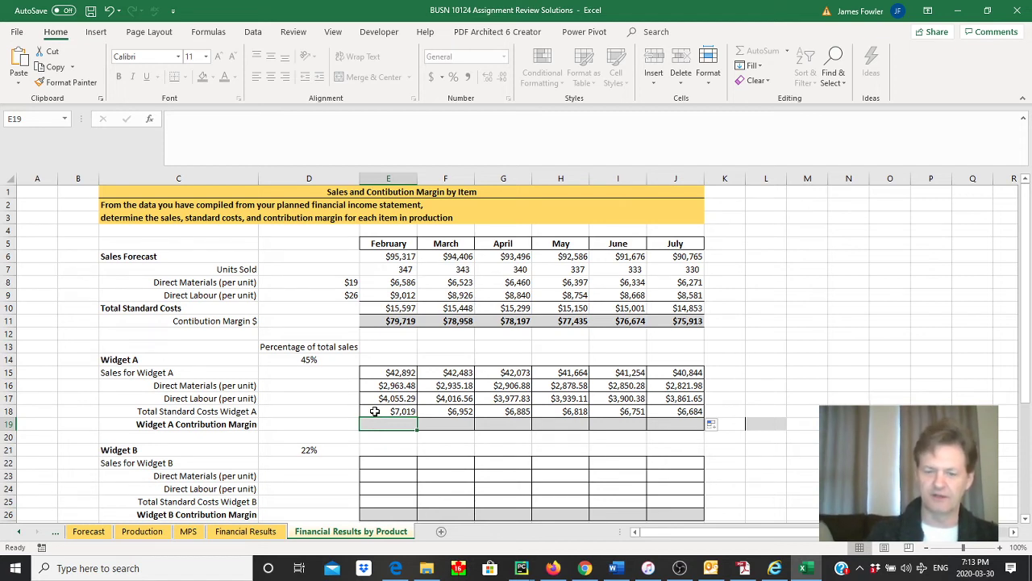
Enter =E15-E18 in E19 and fill it to July, starting at $35,874
{"action": "type", "text": "="}
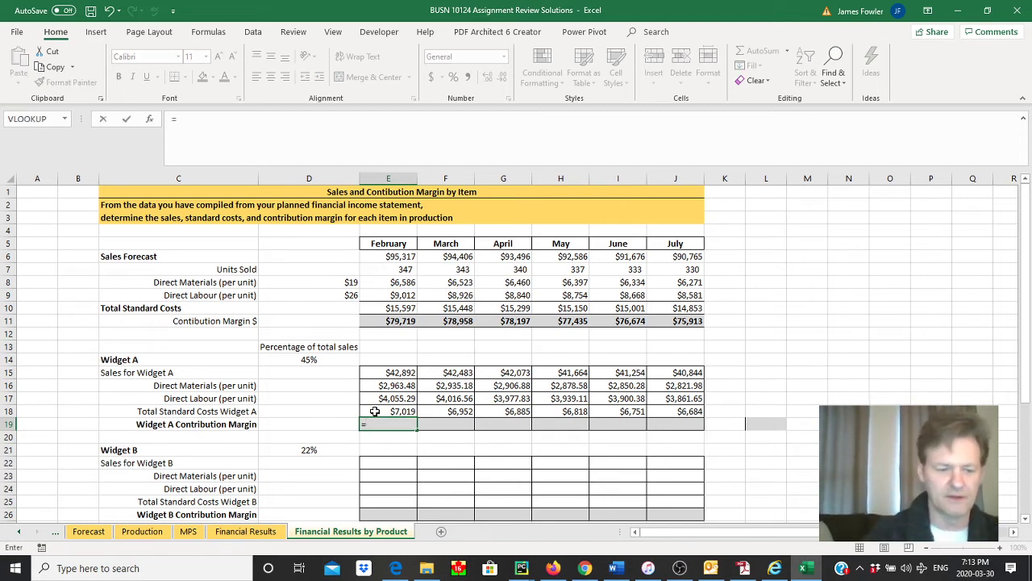
{"action": "type", "text": "E"}
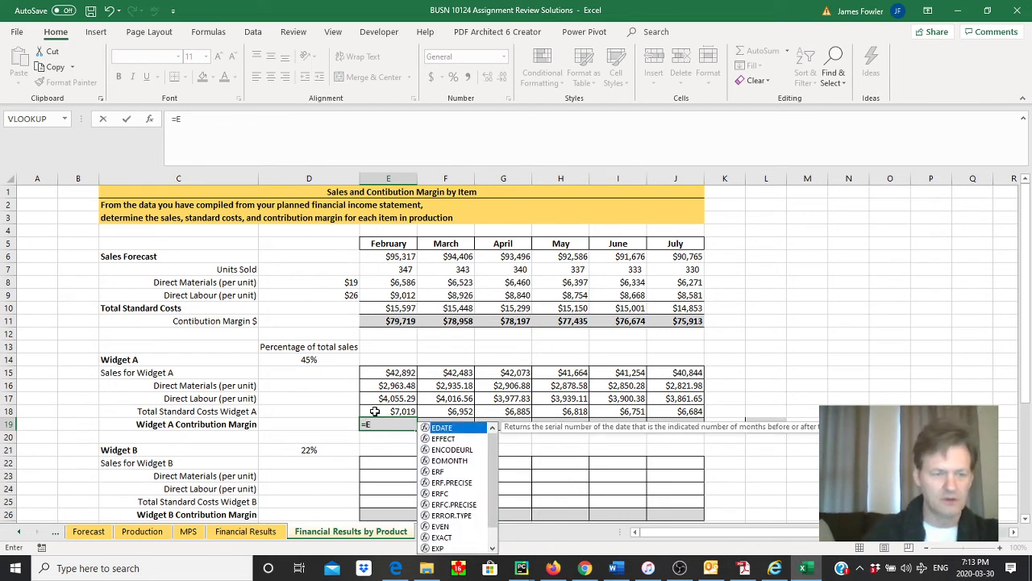
{"action": "type", "text": "15"}
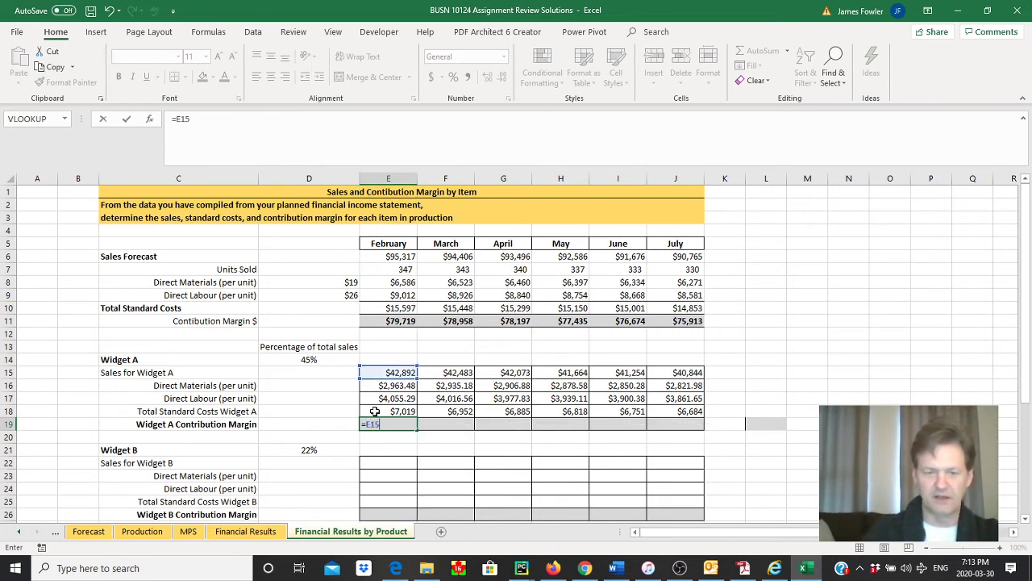
{"action": "type", "text": "-"}
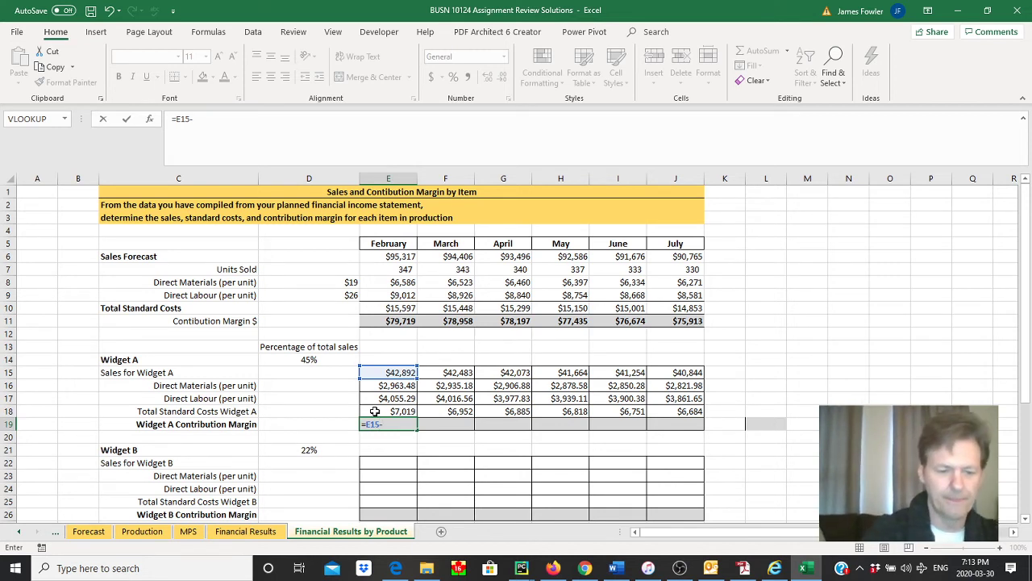
{"action": "type", "text": "E"}
{"action": "type", "text": "18"}
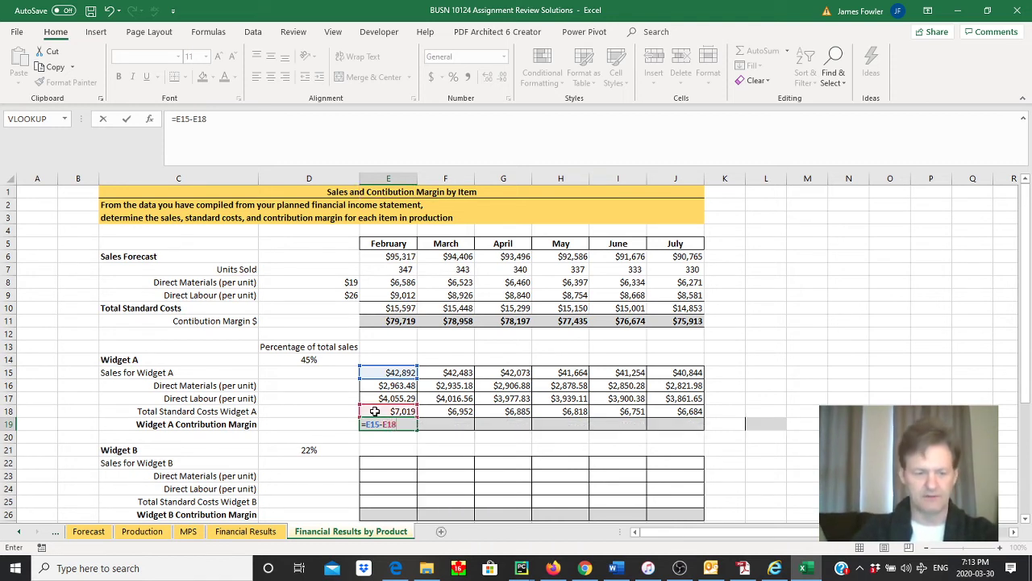
{"action": "key", "text": "Tab"}
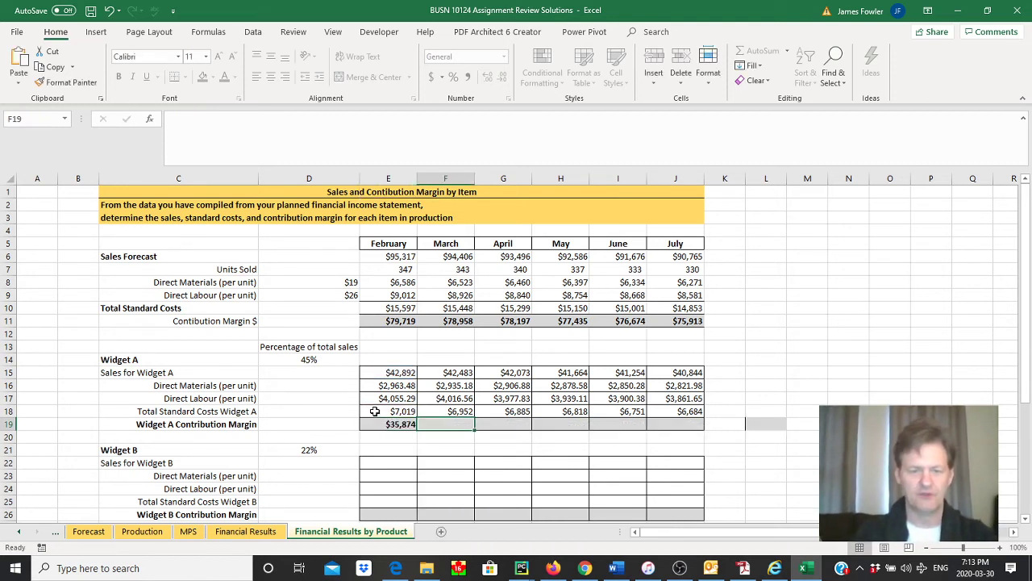
{"action": "left_click", "coordinate": [390, 423]}
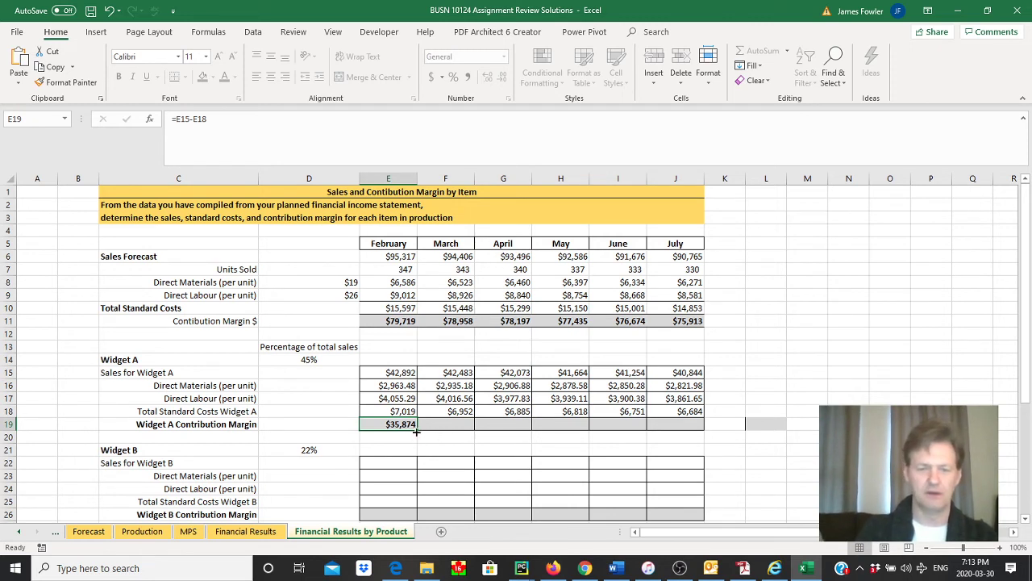
{"action": "left_click_drag", "start_coordinate": [416, 430], "coordinate": [692, 428]}
{"action": "left_click", "coordinate": [694, 423]}
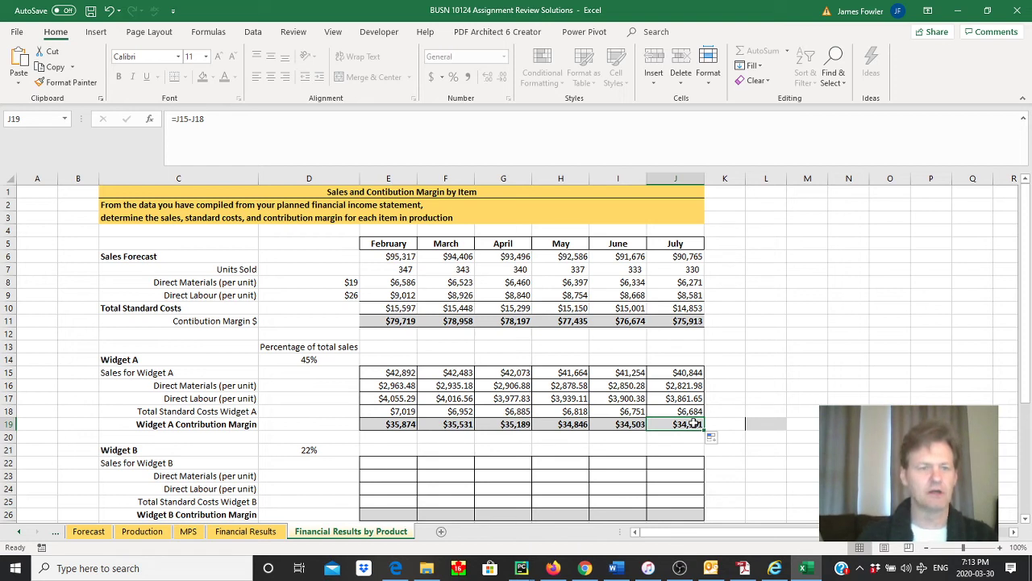